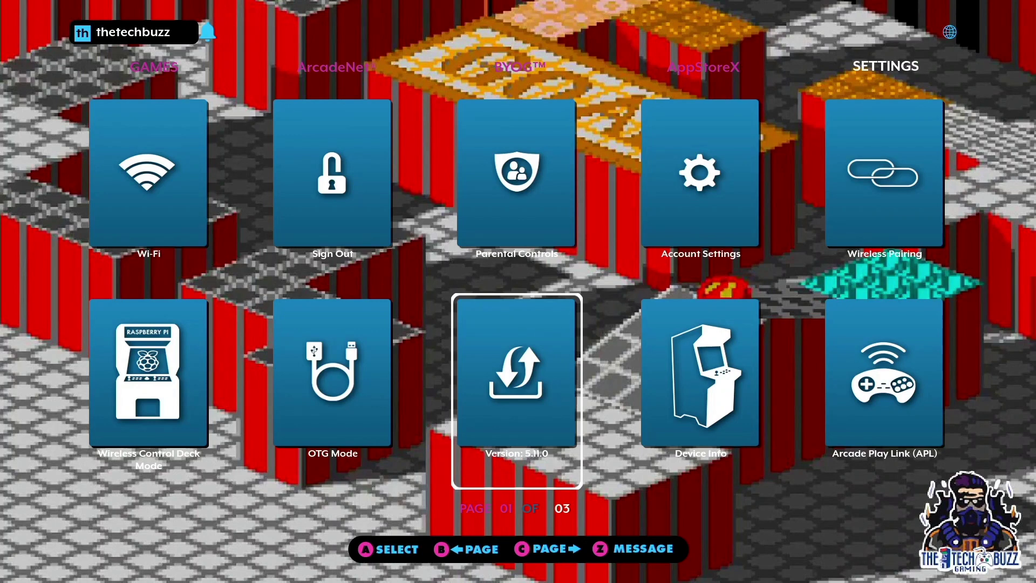
# On the third Settings page, open Flash Drive X and format the USB drive
pyautogui.press('Right')
pyautogui.press('Right')
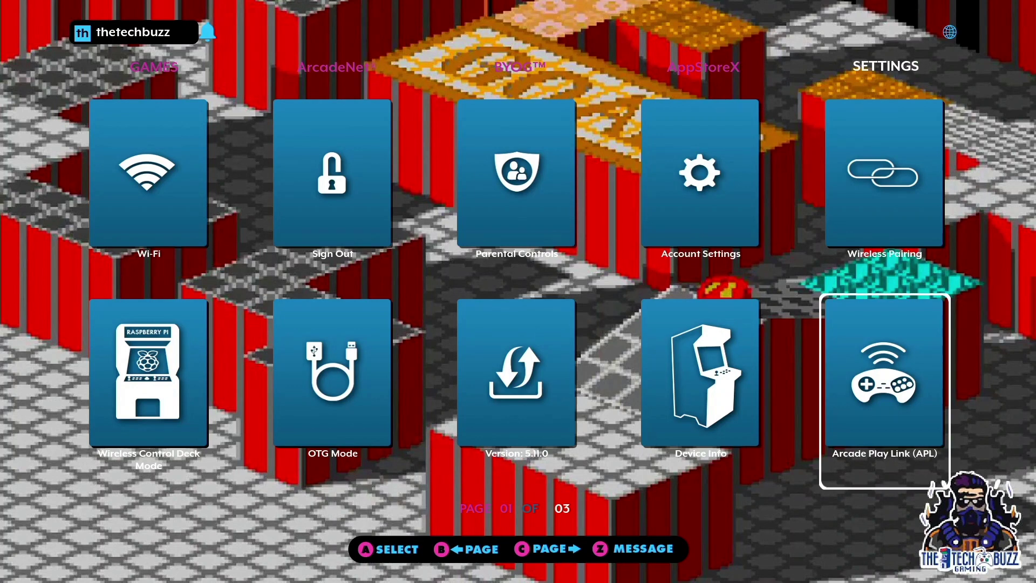
pyautogui.press('Right')
pyautogui.press('Right')
pyautogui.press('Right')
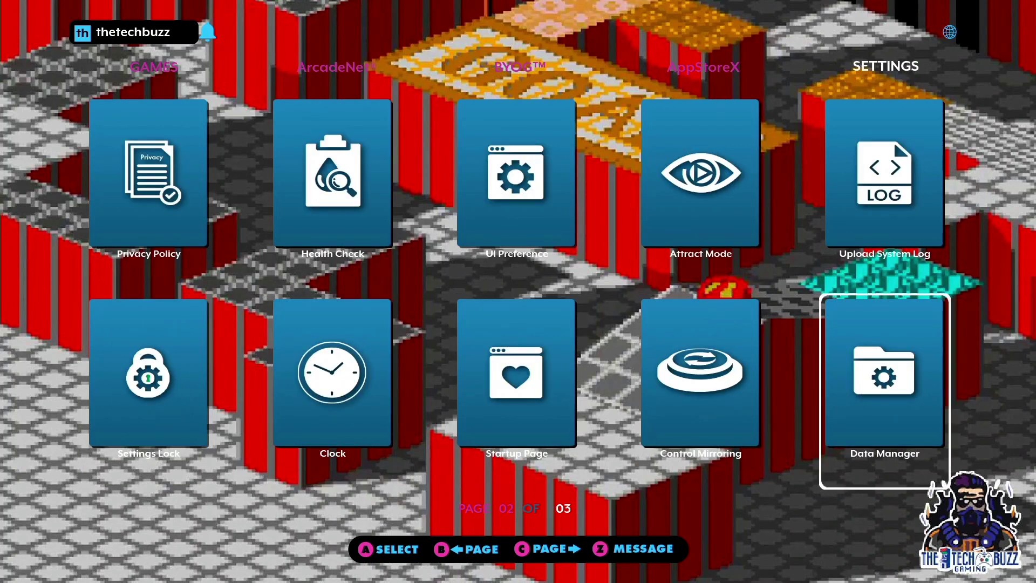
pyautogui.press('Right')
pyautogui.press('Up')
pyautogui.press('Right')
pyautogui.press('Right')
pyautogui.press('Right')
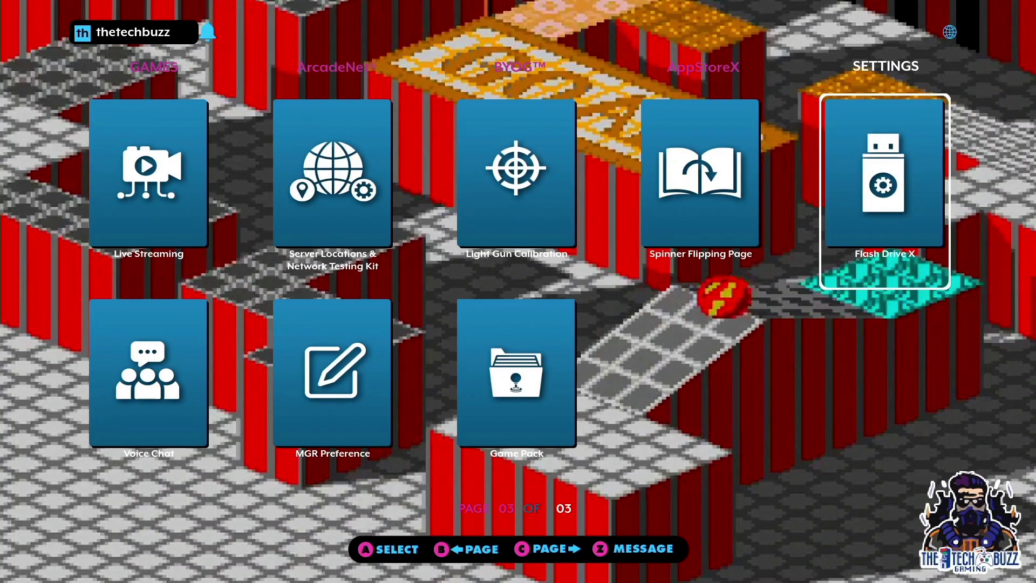
pyautogui.press('Return')
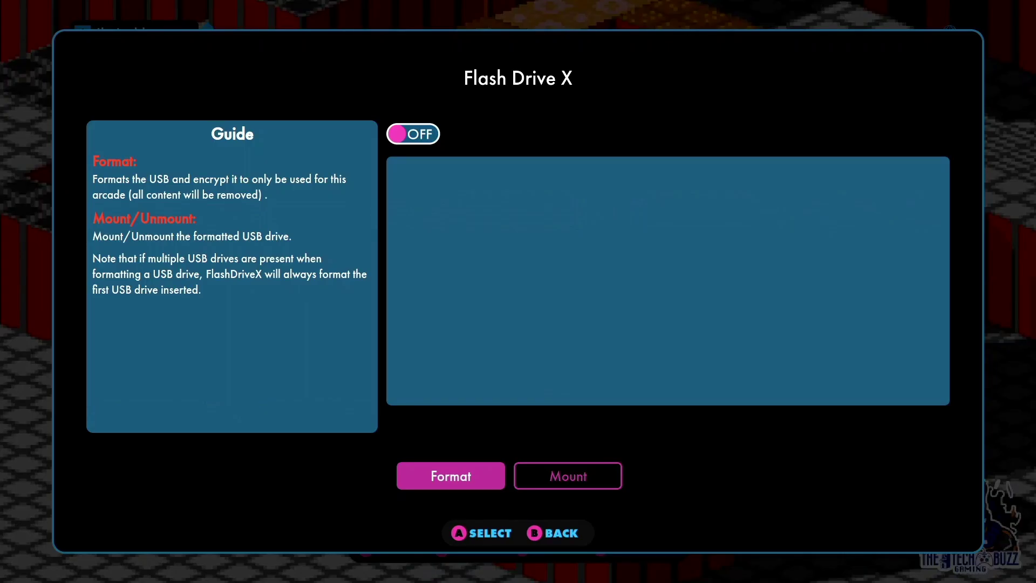
pyautogui.press('Return')
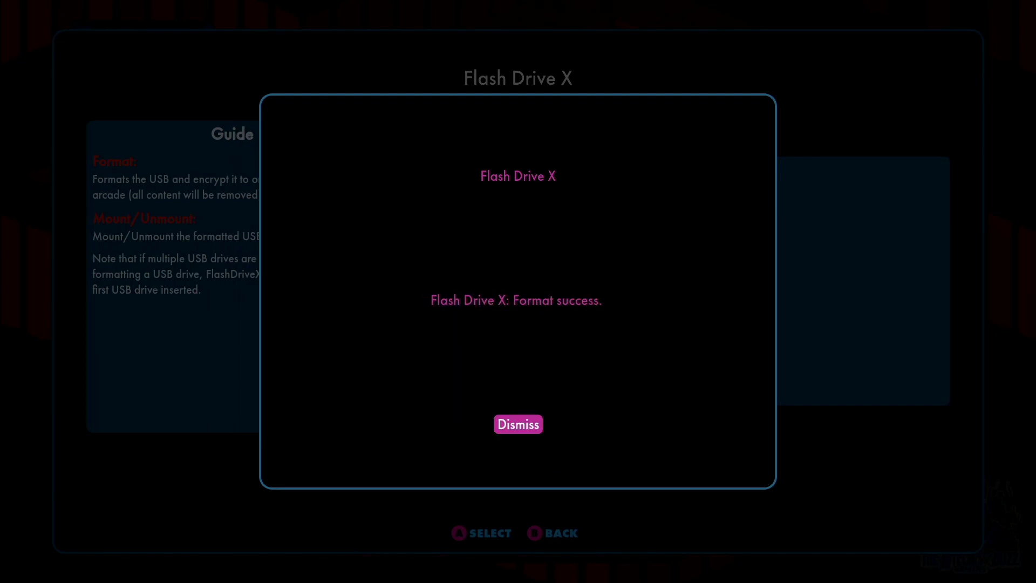
# Dismiss the format message, mount the drive (109 MB total, 2 MB used), and return to Settings
pyautogui.press('Return')
pyautogui.press('Right')
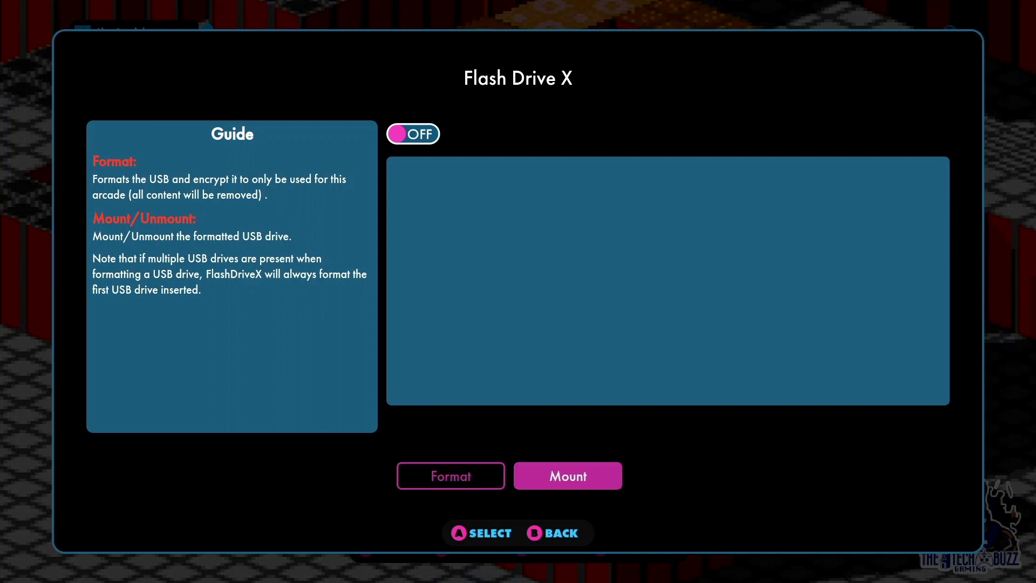
pyautogui.press('Return')
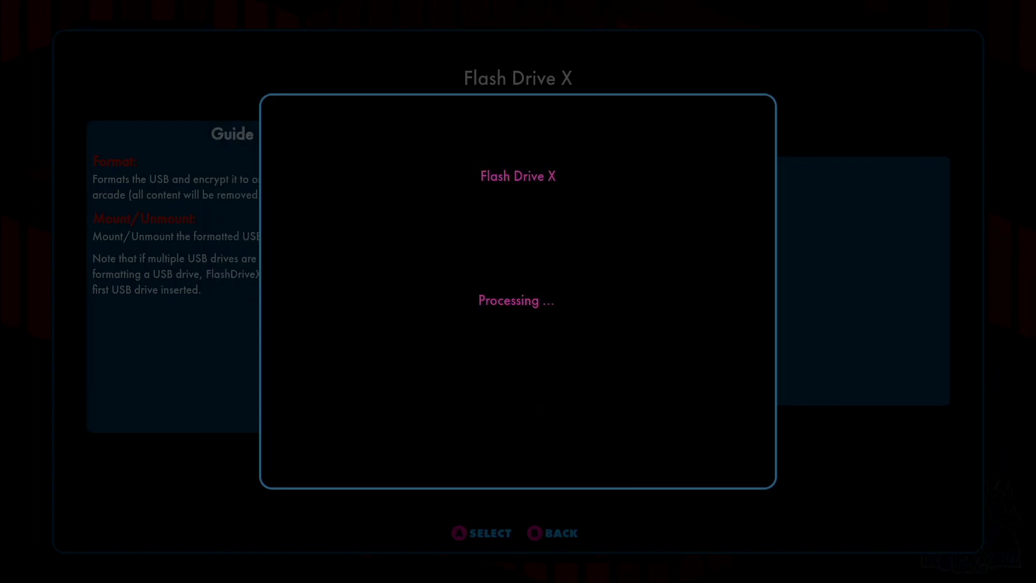
pyautogui.press('Return')
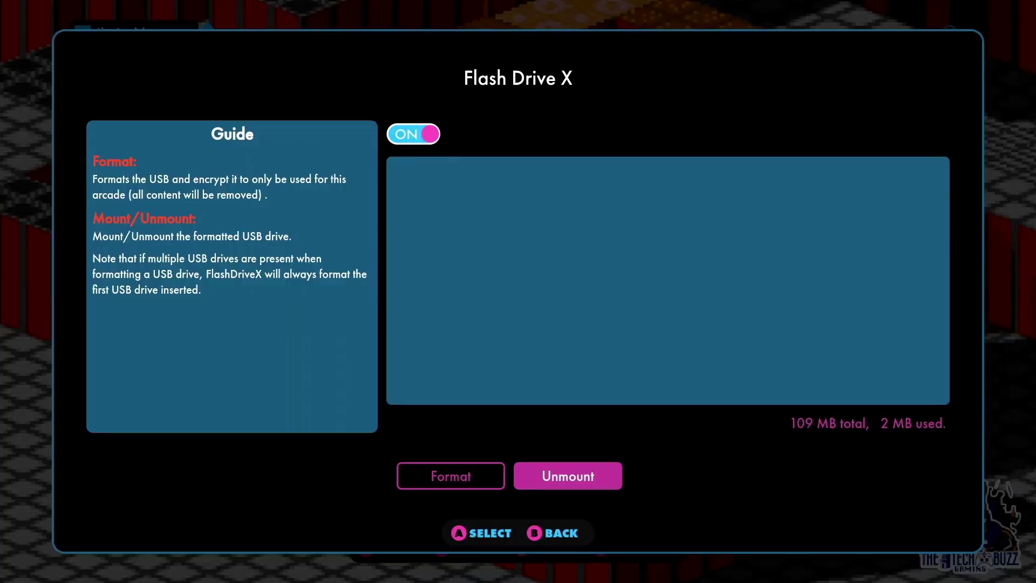
pyautogui.press('Escape')
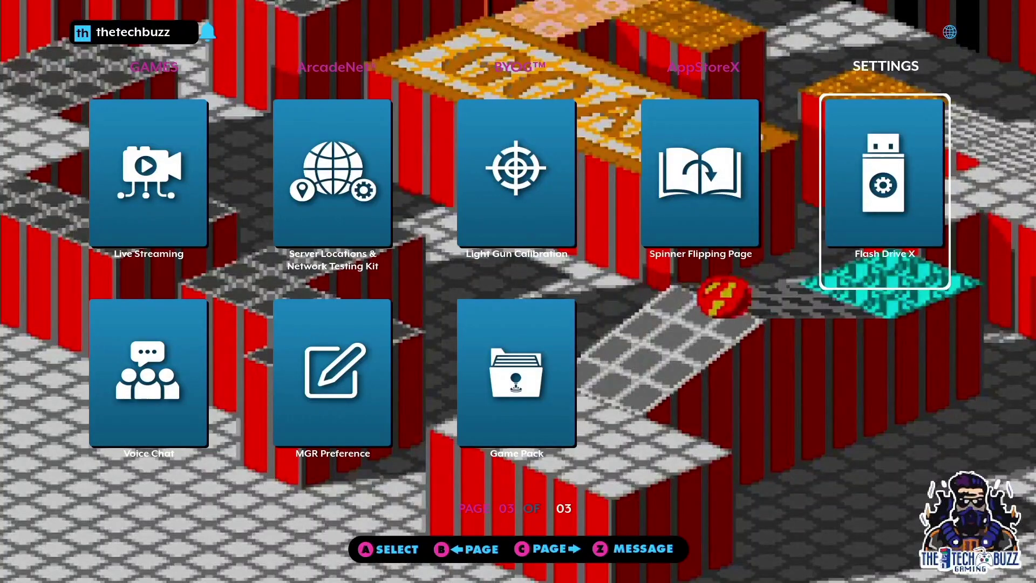
# Open the CoinOPSX page in AppStoreX and request its install
pyautogui.press('Up')
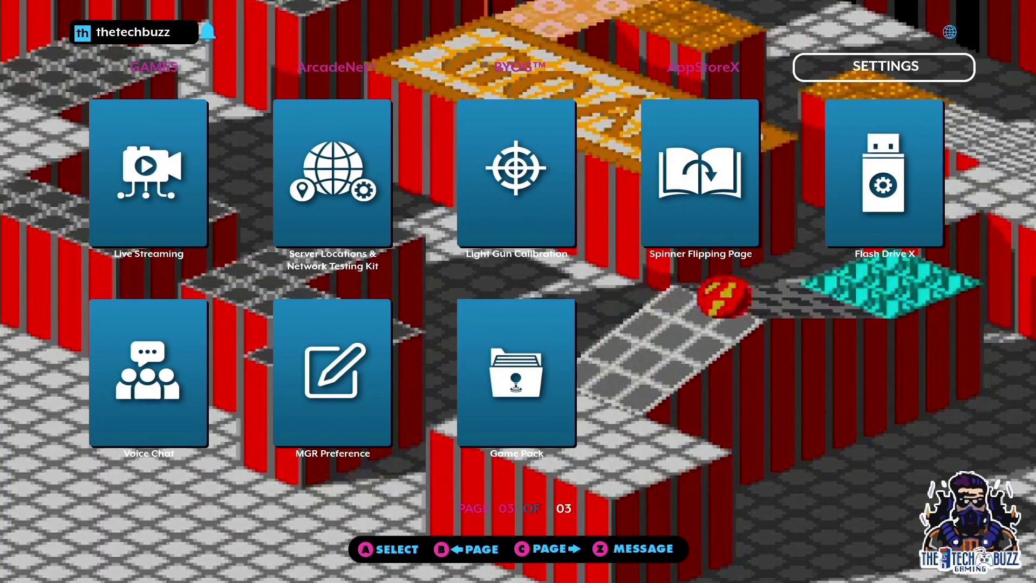
pyautogui.press('Left')
pyautogui.press('Down')
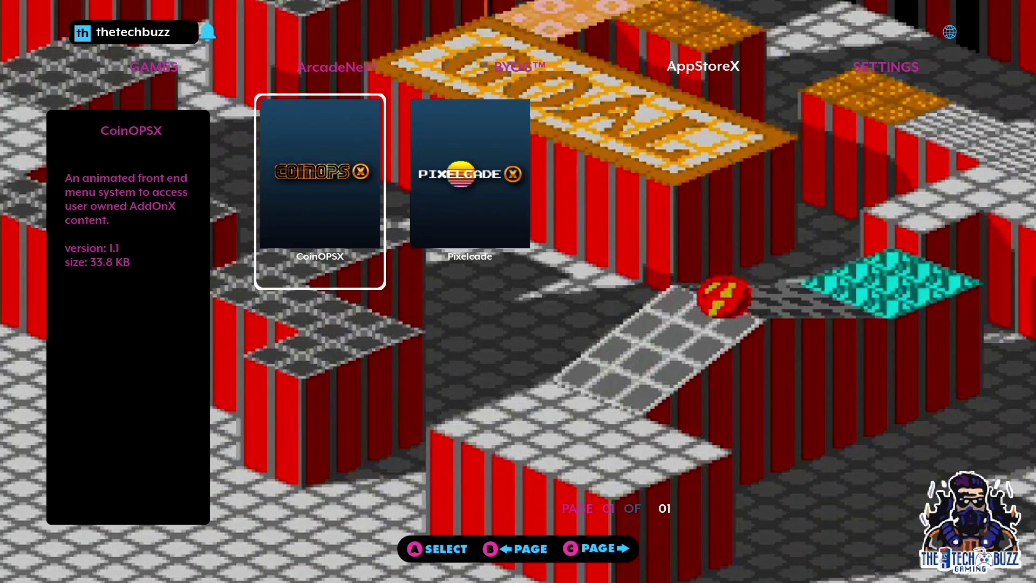
pyautogui.press('Return')
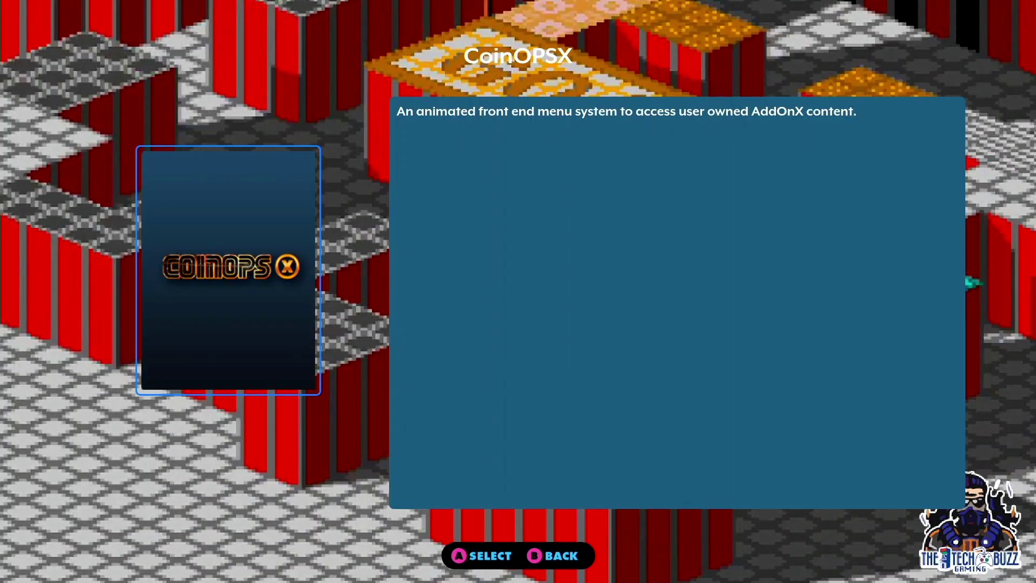
pyautogui.press('Return')
# Confirm the CoinOPSX install and wait for 'Application Installed!'
pyautogui.press('Right')
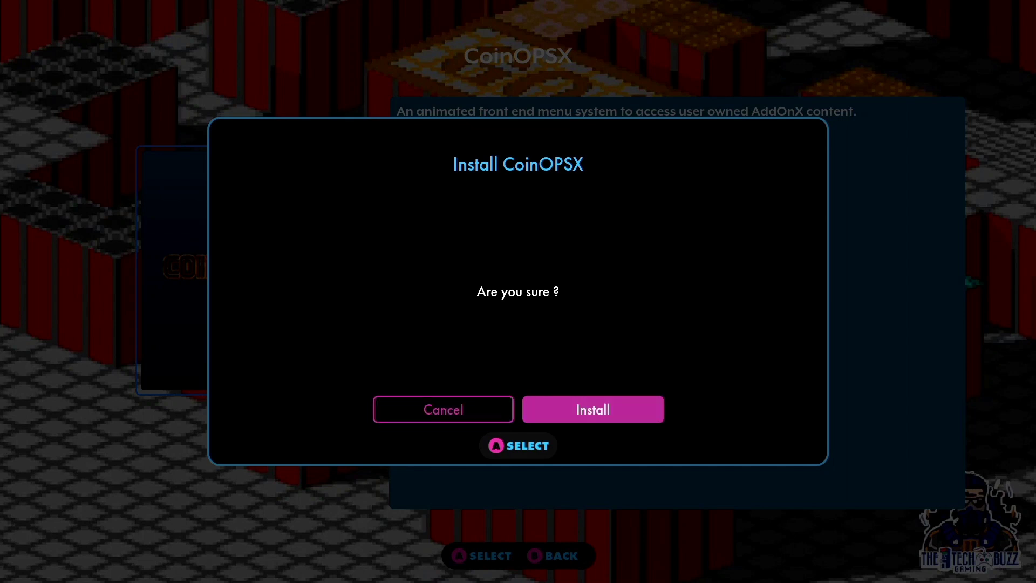
pyautogui.press('Return')
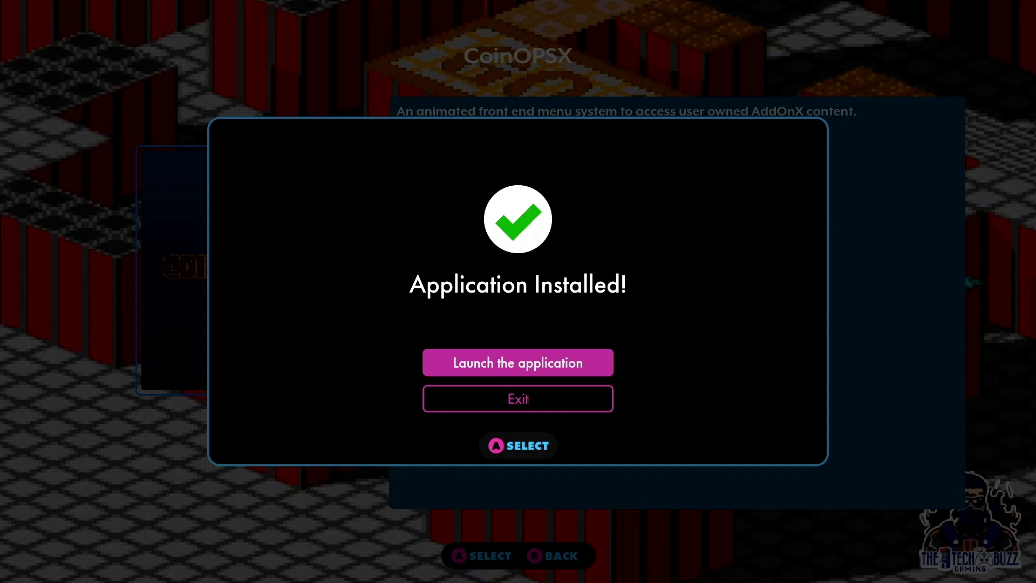
# Close the install message, run CoinOPSX past the 'Preparing assets' notice to reach Launch CoinOPSX
pyautogui.press('Escape')
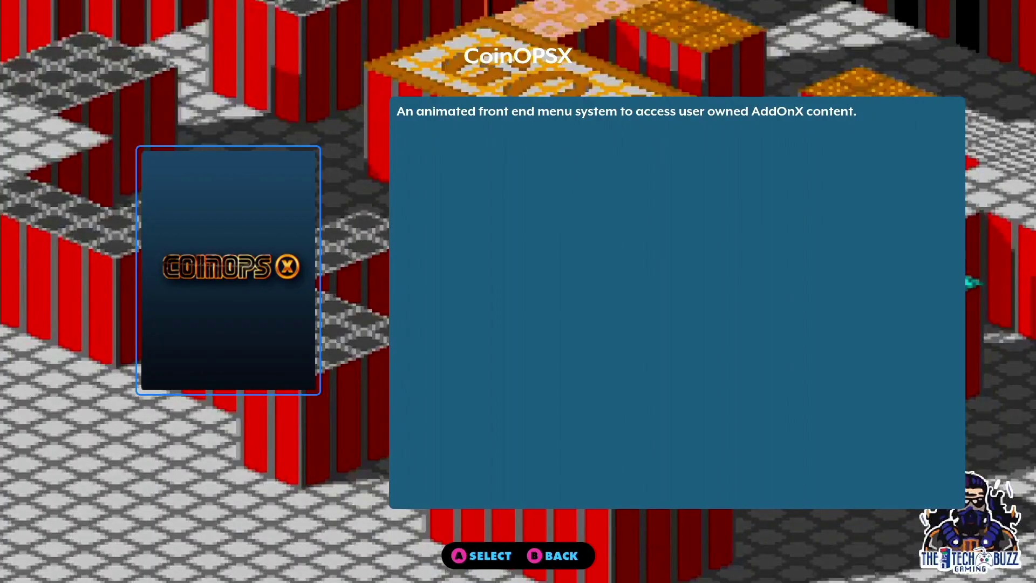
pyautogui.press('Return')
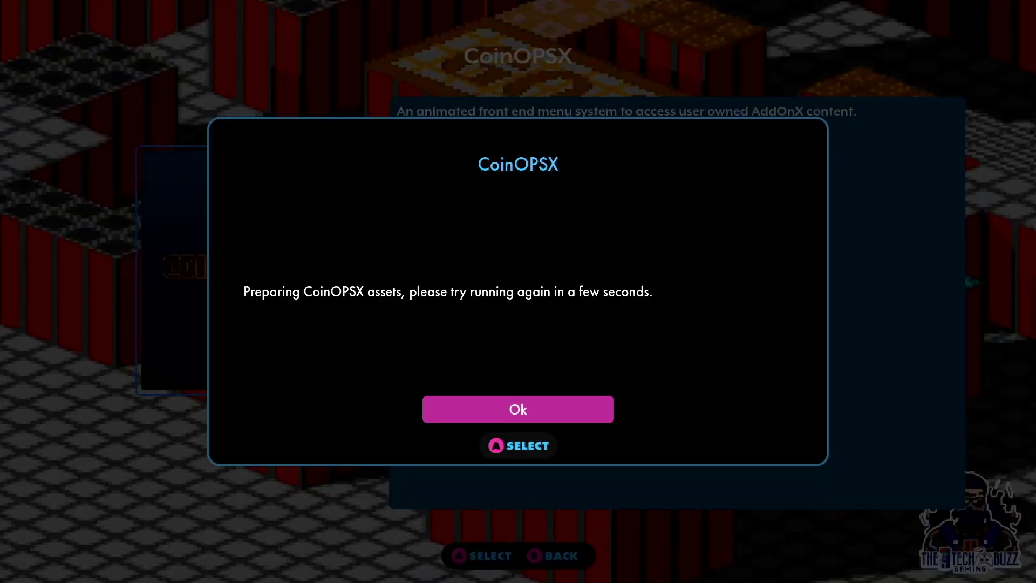
pyautogui.press('Return')
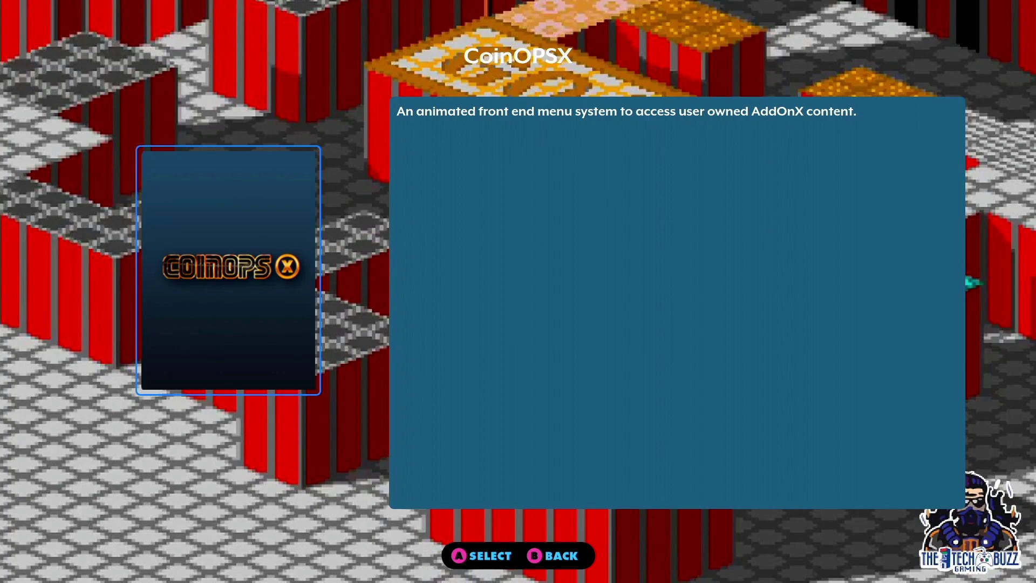
pyautogui.press('Return')
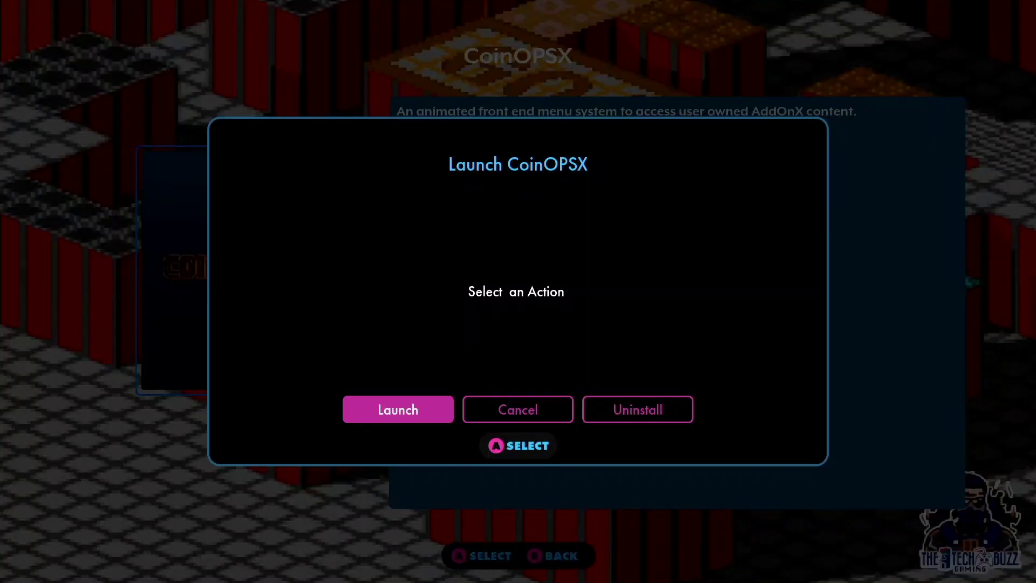